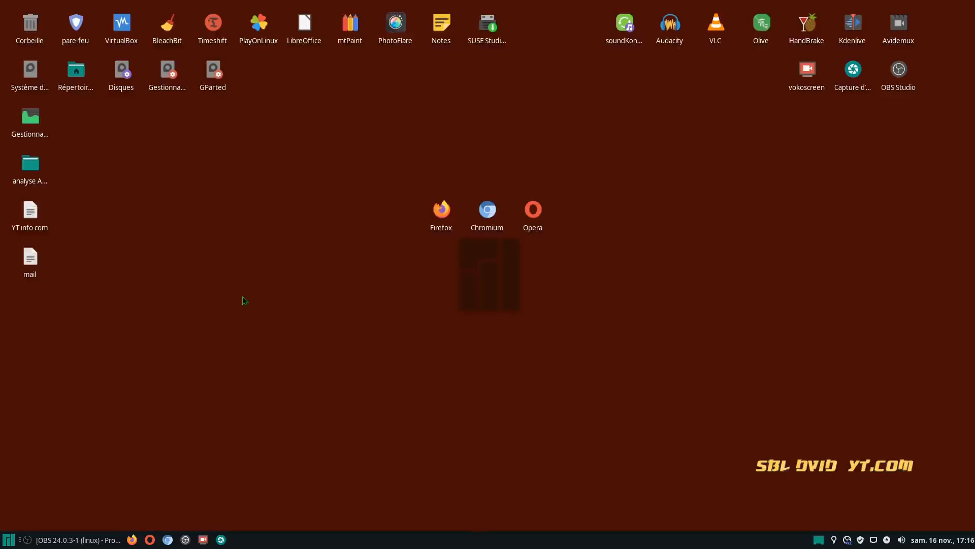
# Open the home folder in a reduced window and check the existing machines in VirtualBox's manager
pyautogui.doubleClick(77, 71)
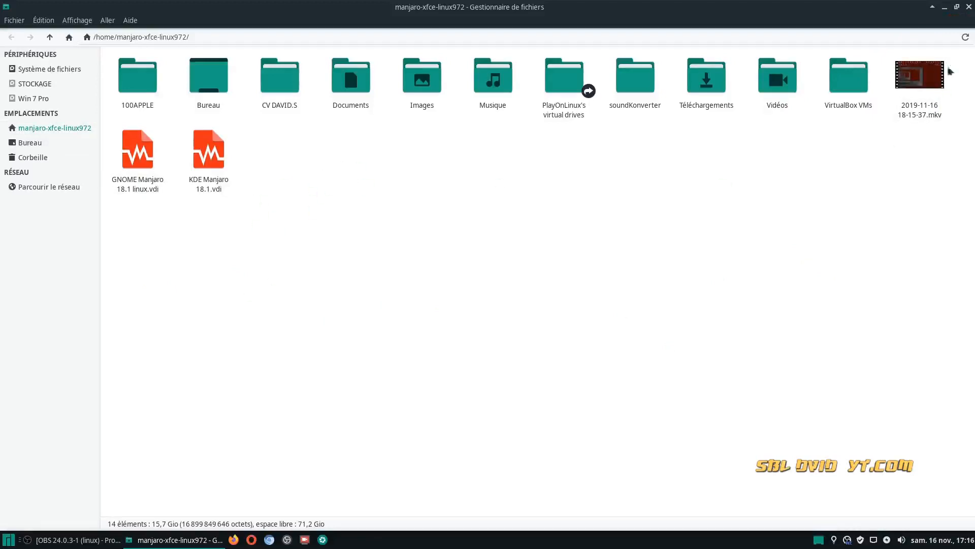
pyautogui.moveTo(861, 11); pyautogui.dragTo(803, 143)
pyautogui.doubleClick(121, 22)
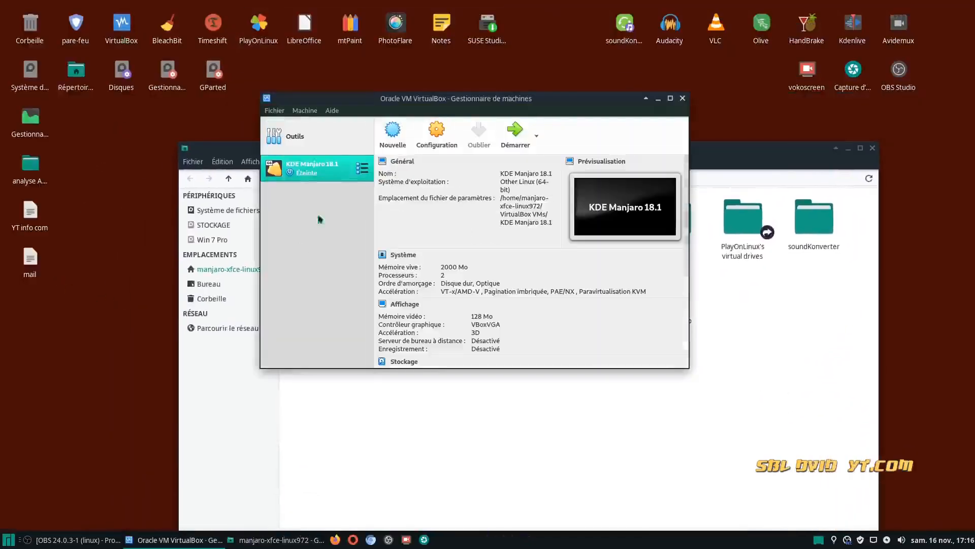
pyautogui.click(683, 98)
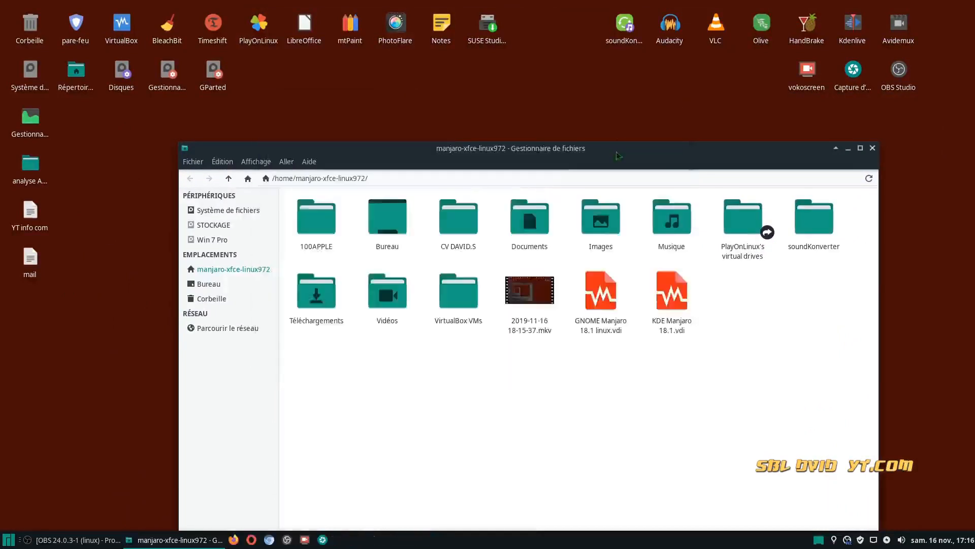
pyautogui.moveTo(683, 148); pyautogui.dragTo(671, 80)
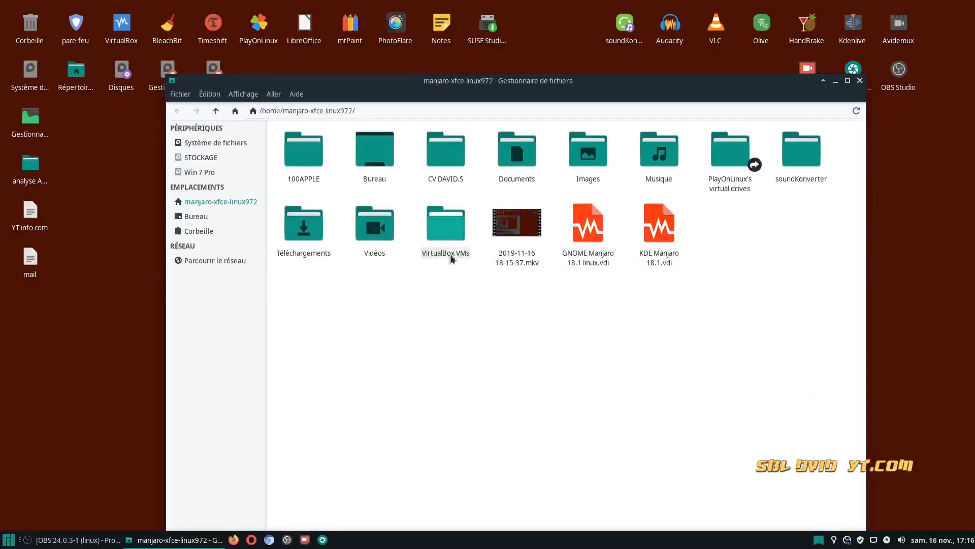
# Look through the home folder's VirtualBox VMs and Documents folders and its .vdi disk files, and close the file manager
pyautogui.doubleClick(452, 242)
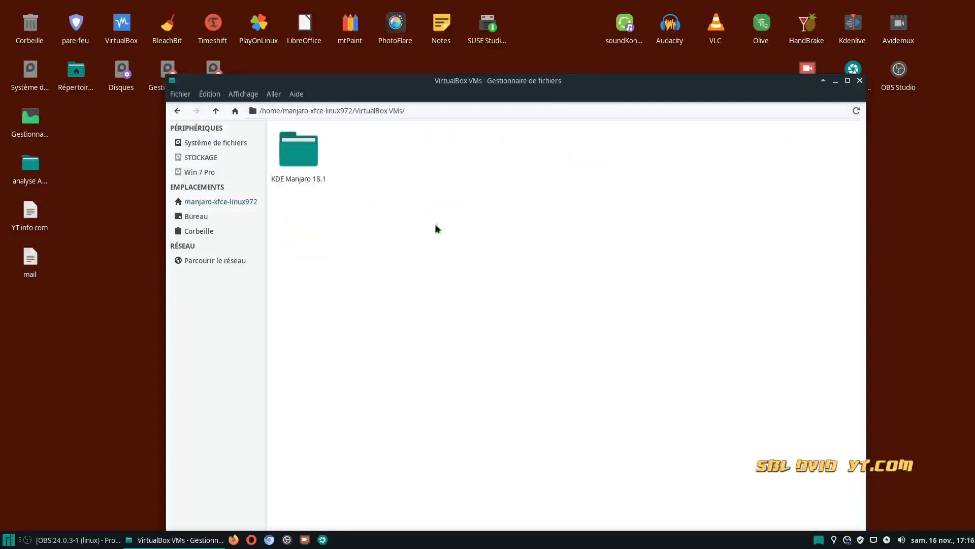
pyautogui.click(177, 111)
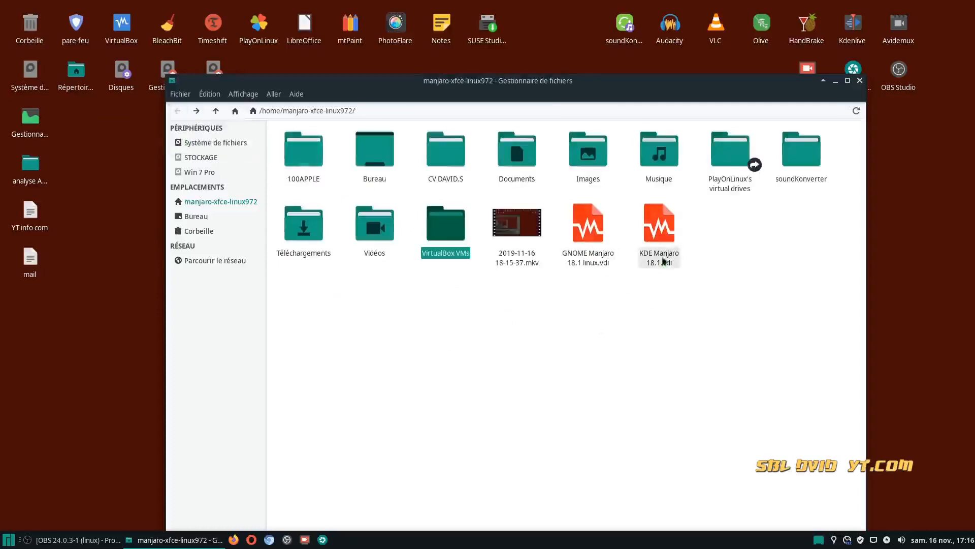
pyautogui.click(466, 320)
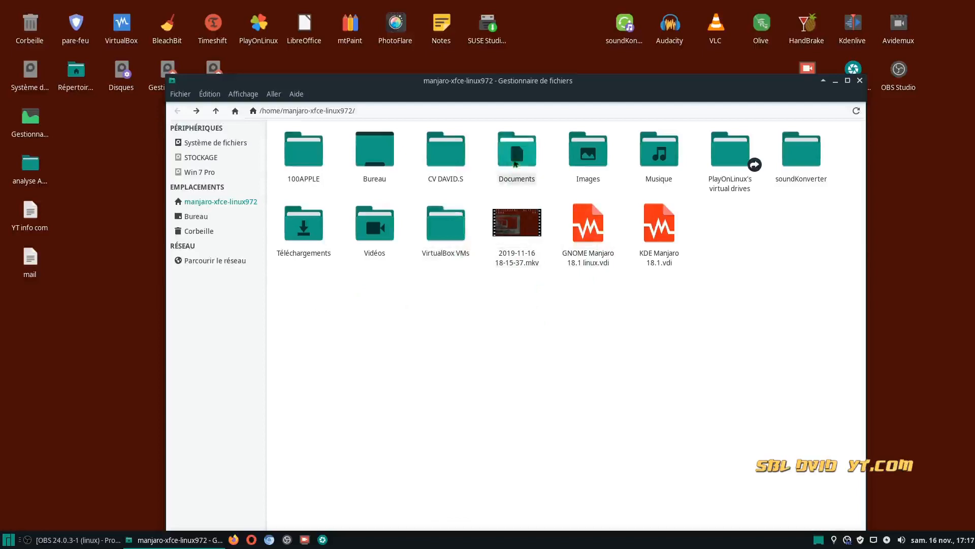
pyautogui.doubleClick(516, 153)
pyautogui.click(177, 111)
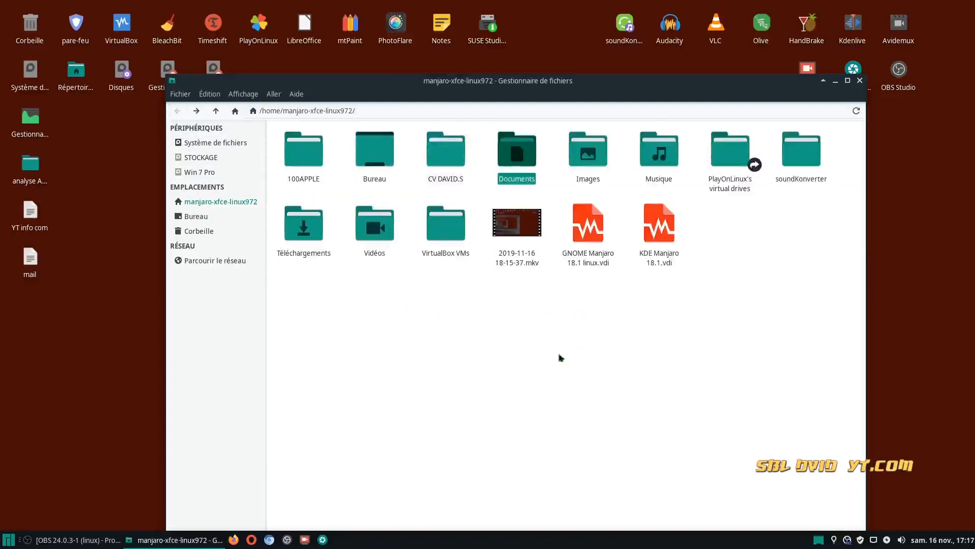
pyautogui.doubleClick(449, 235)
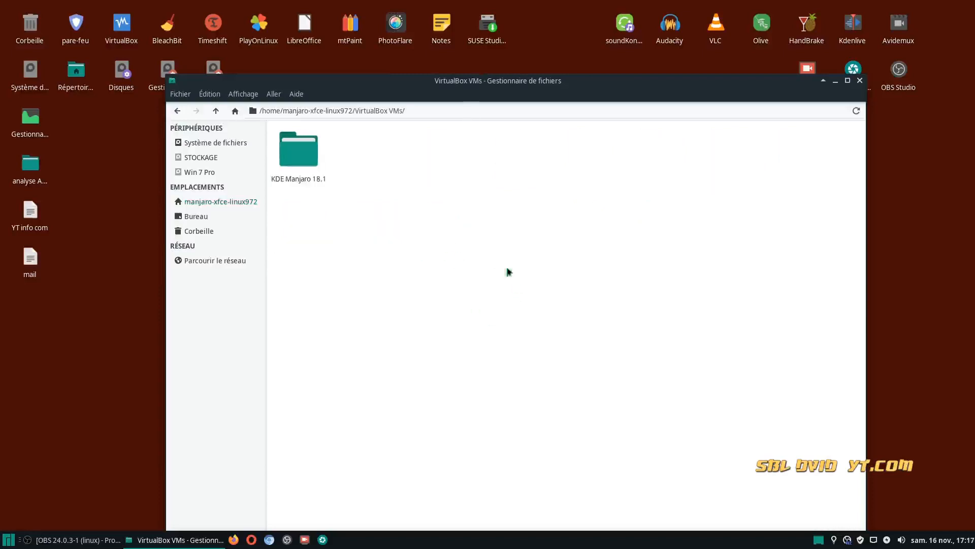
pyautogui.click(178, 111)
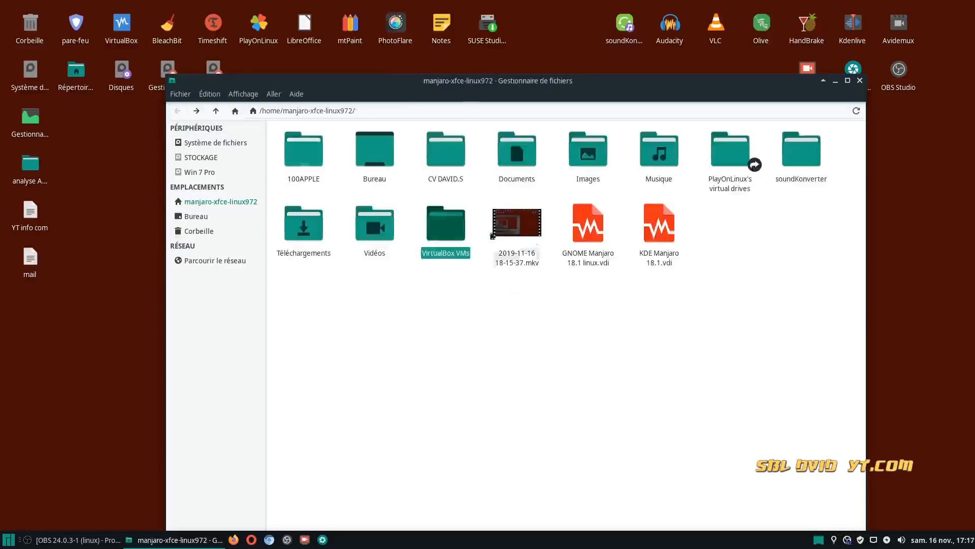
pyautogui.doubleClick(434, 236)
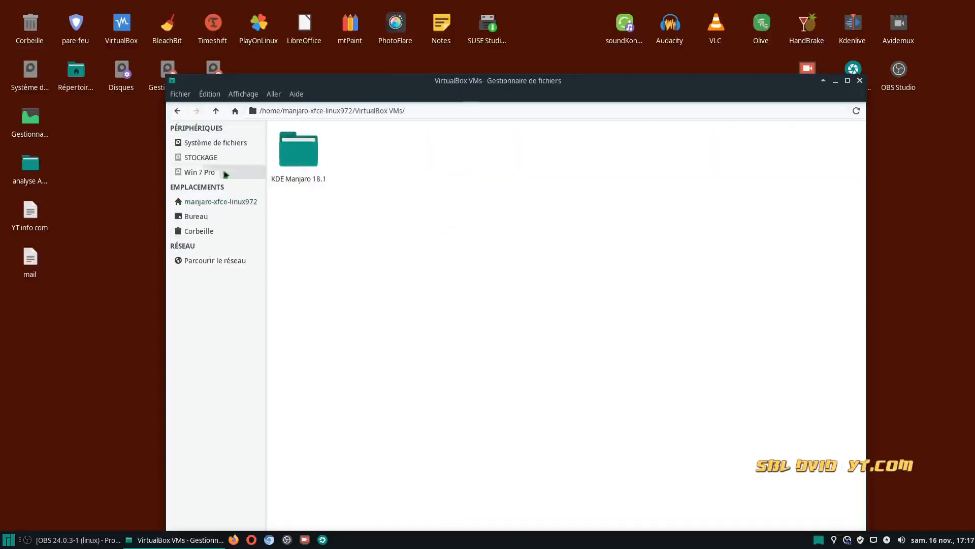
pyautogui.click(177, 111)
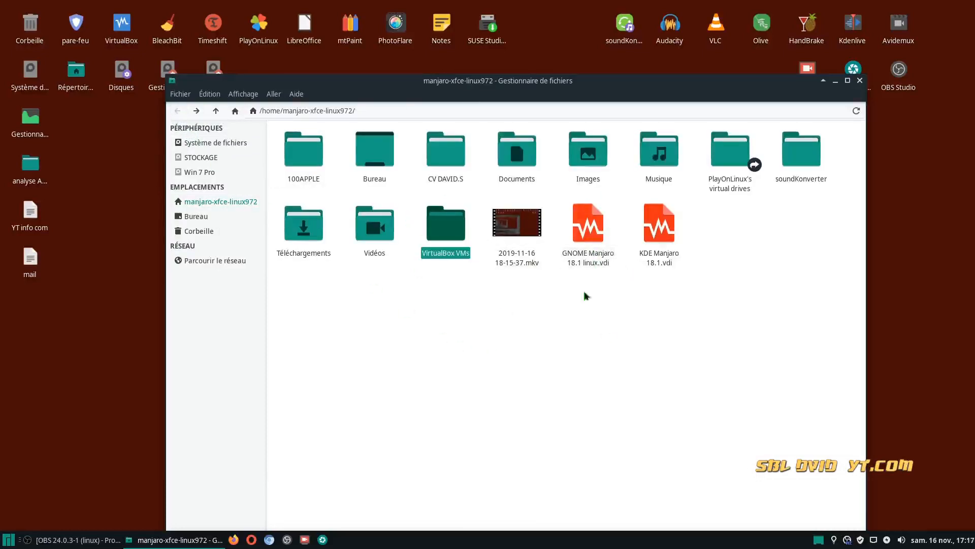
pyautogui.click(570, 311)
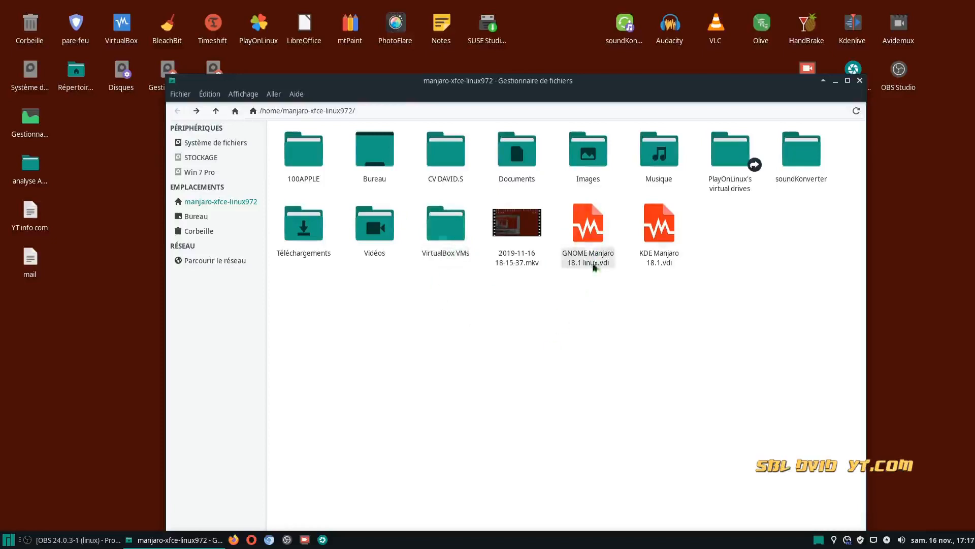
pyautogui.click(860, 80)
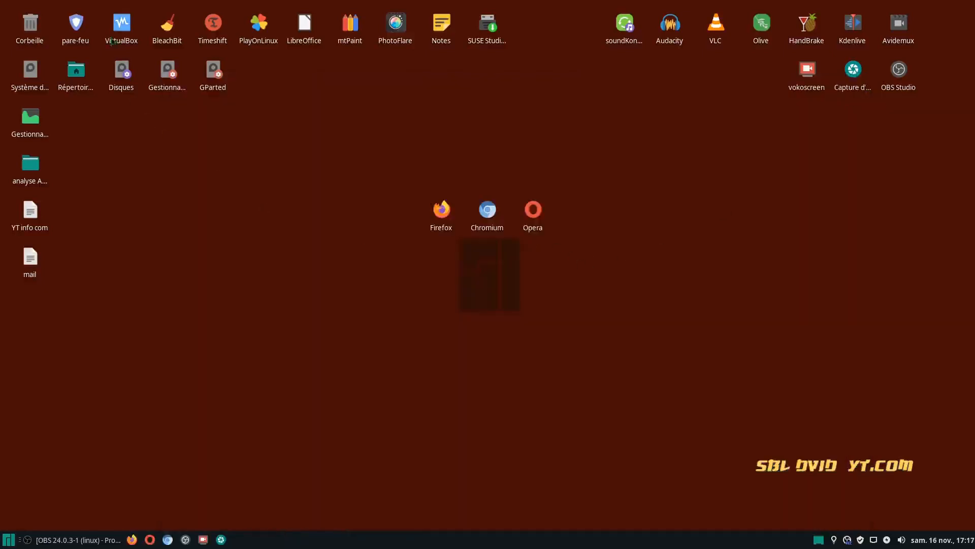
# Start a new virtual machine in VirtualBox's expert mode and name it "GNOME Manjaro 18.1 linux"
pyautogui.doubleClick(122, 28)
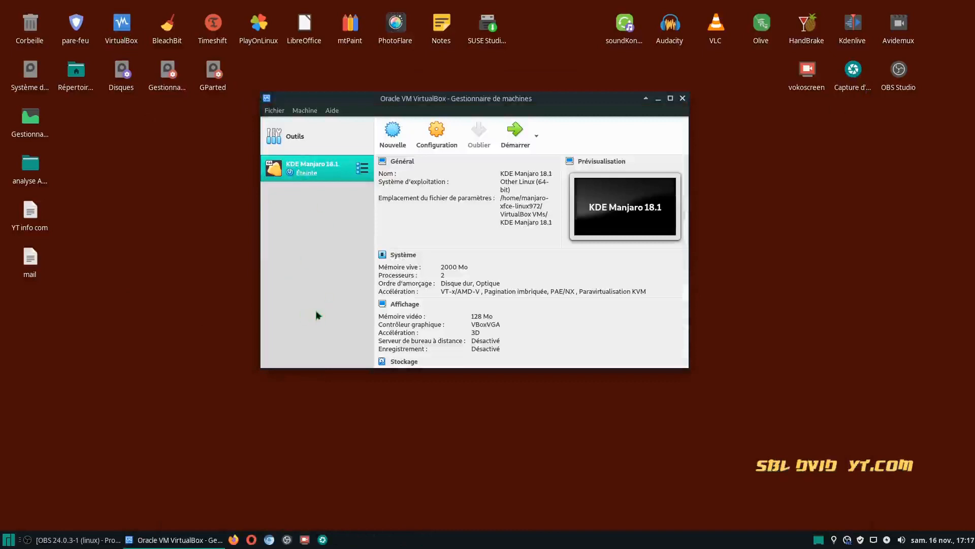
pyautogui.click(399, 139)
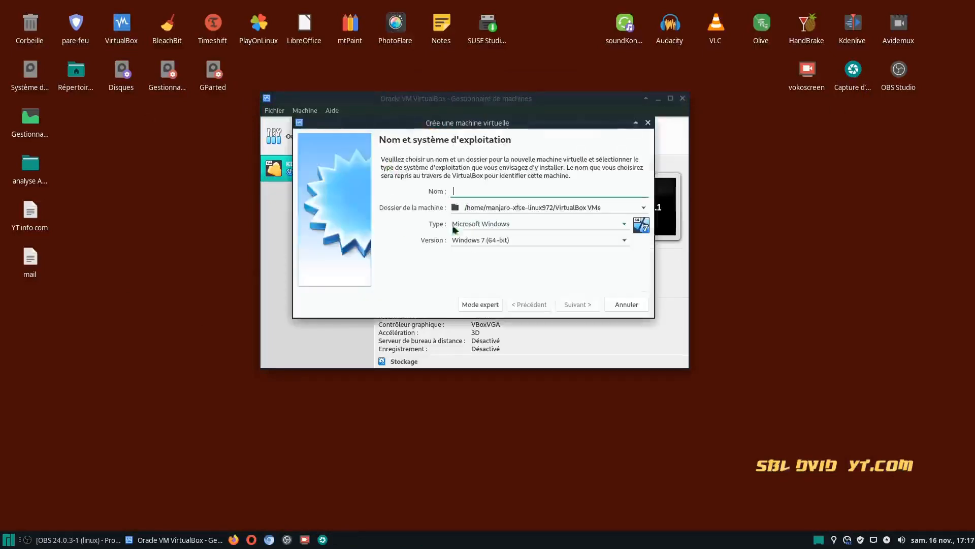
pyautogui.click(480, 306)
pyautogui.rightClick(471, 158)
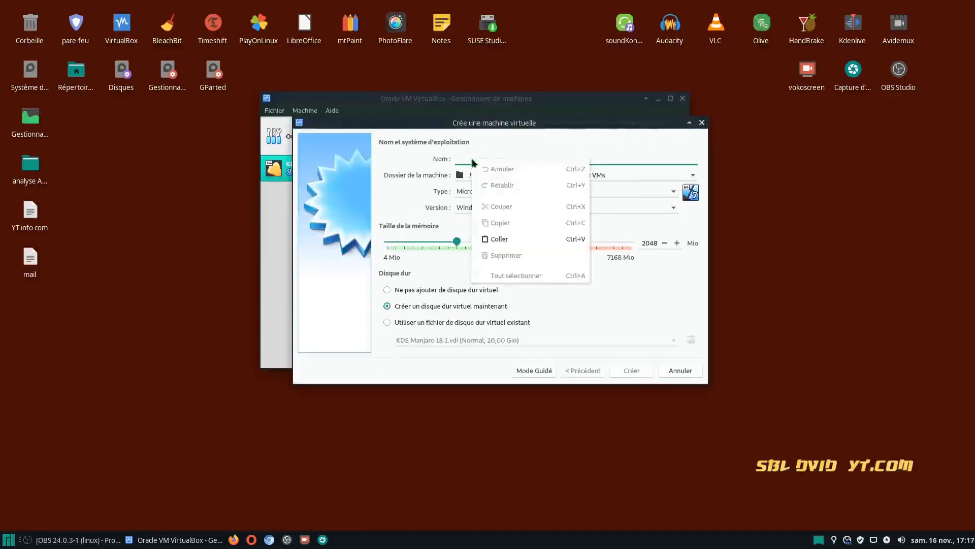
pyautogui.click(495, 240)
pyautogui.moveTo(567, 125); pyautogui.dragTo(721, 157)
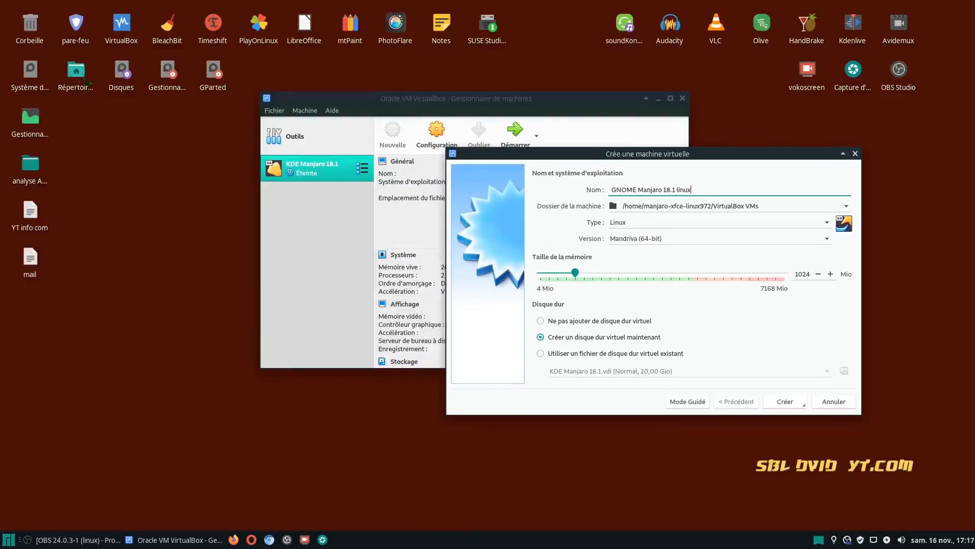
# Copy the base name of GNOME Manjaro 18.1 linux.vdi in the home folder without renaming the file
pyautogui.doubleClick(76, 70)
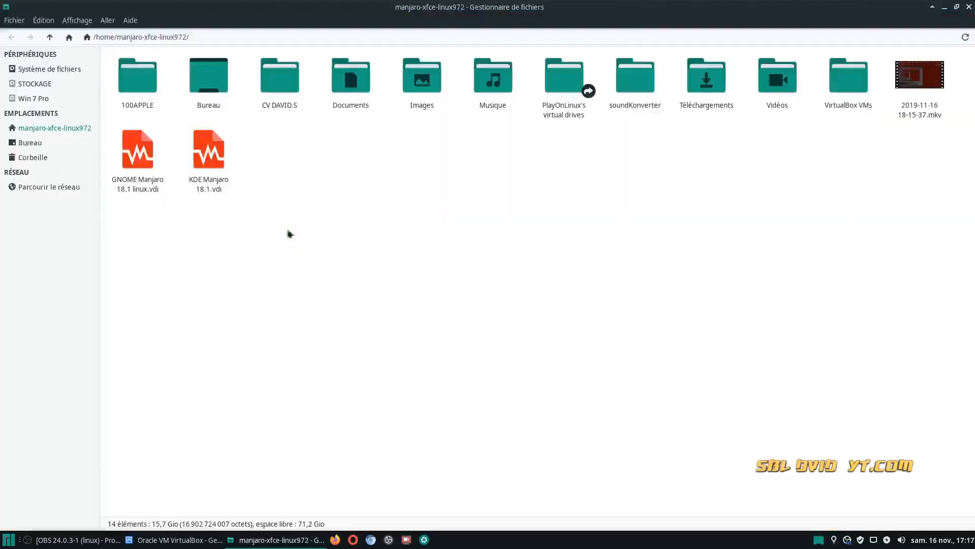
pyautogui.rightClick(145, 169)
pyautogui.click(174, 264)
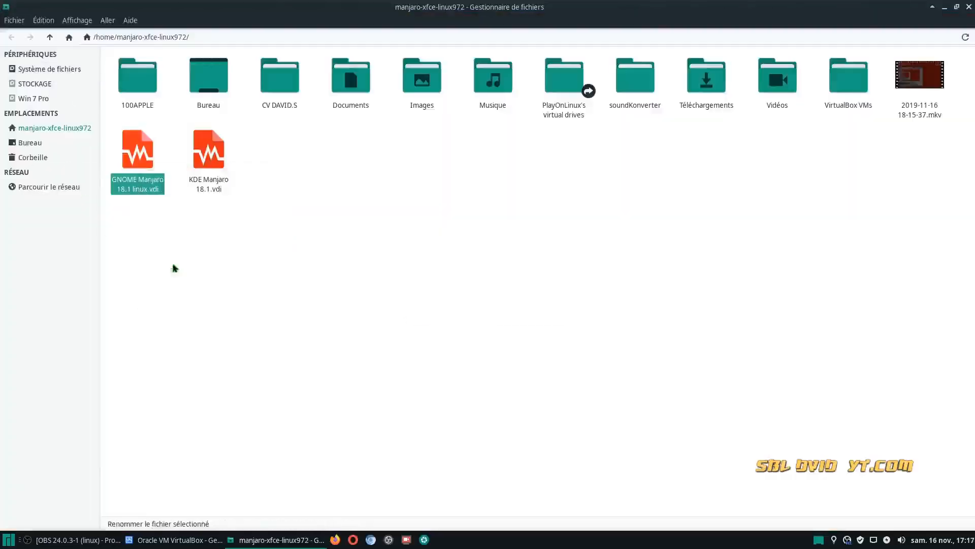
pyautogui.rightClick(496, 281)
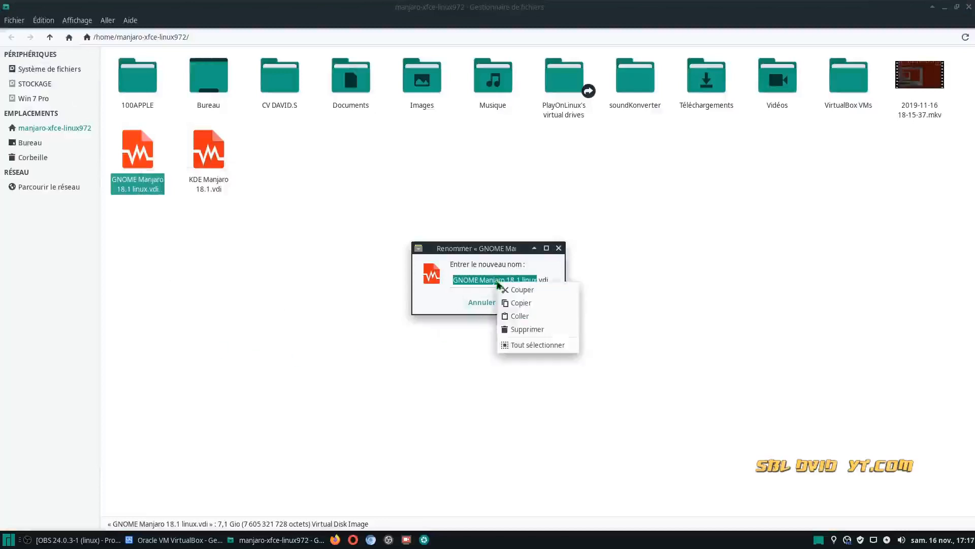
pyautogui.click(526, 305)
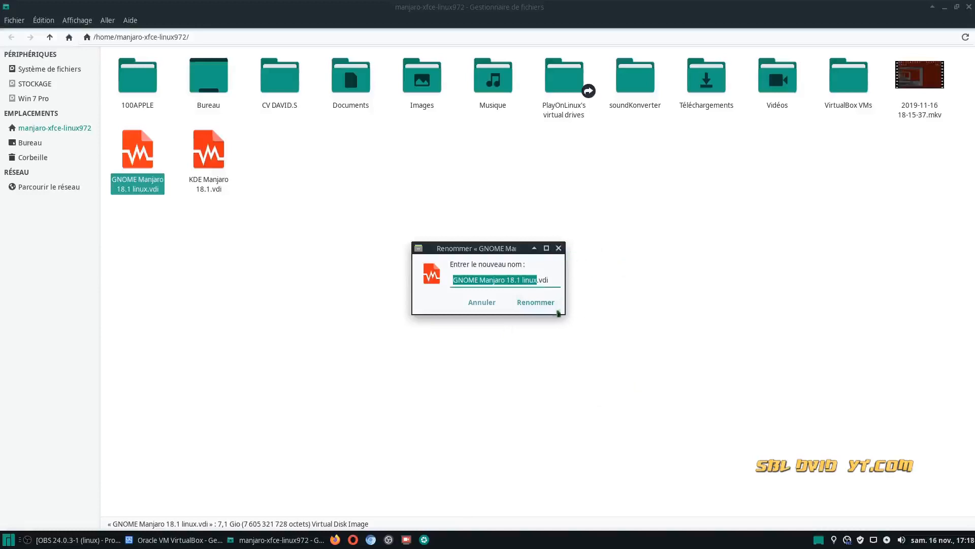
pyautogui.click(559, 248)
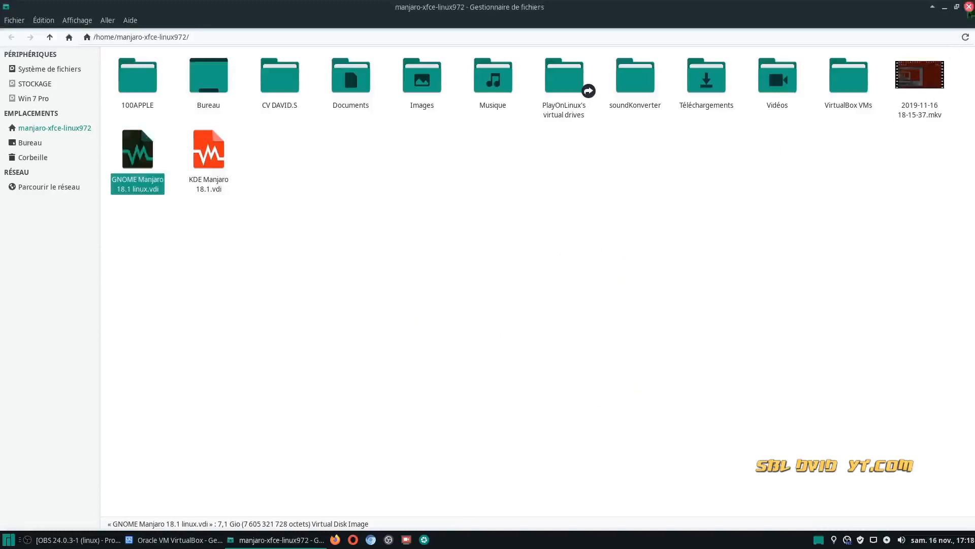
pyautogui.click(969, 7)
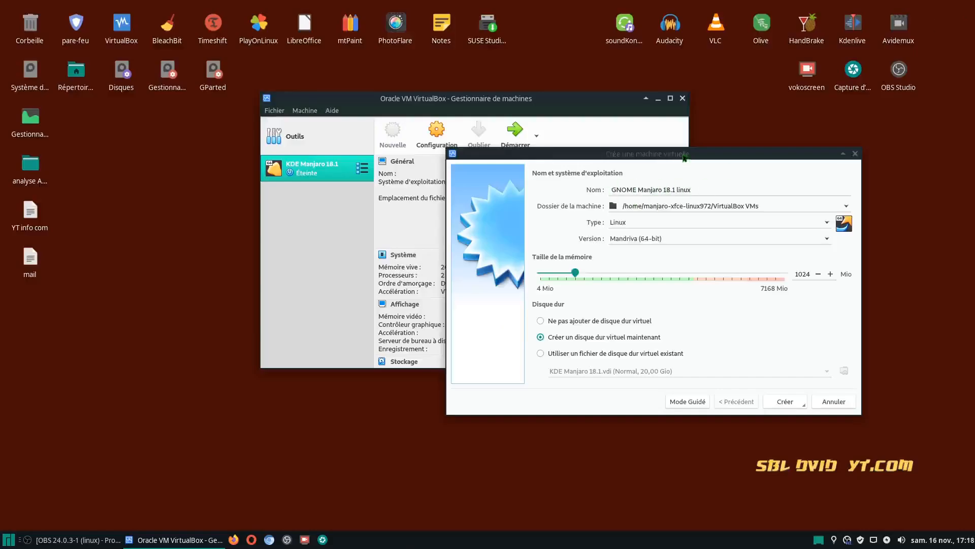
# Set the new machine's version to Other Linux (64-bit) and its memory size to 2000 Mio
pyautogui.moveTo(630, 375); pyautogui.dragTo(314, 274)
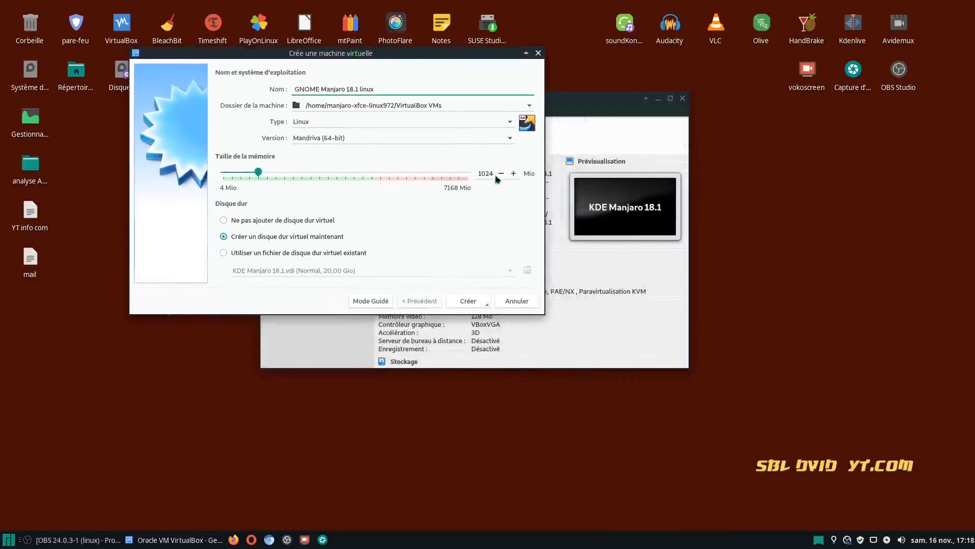
pyautogui.click(508, 141)
pyautogui.click(335, 410)
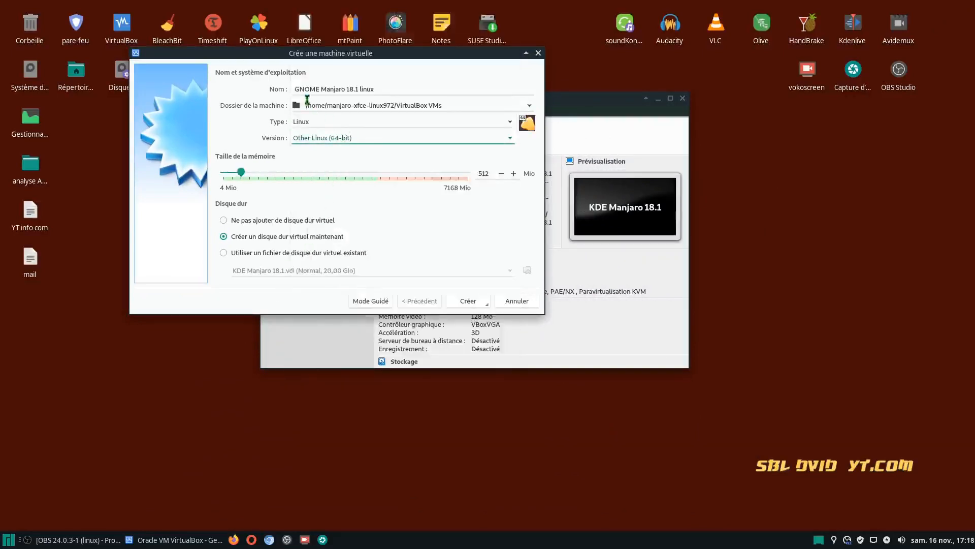
pyautogui.click(507, 141)
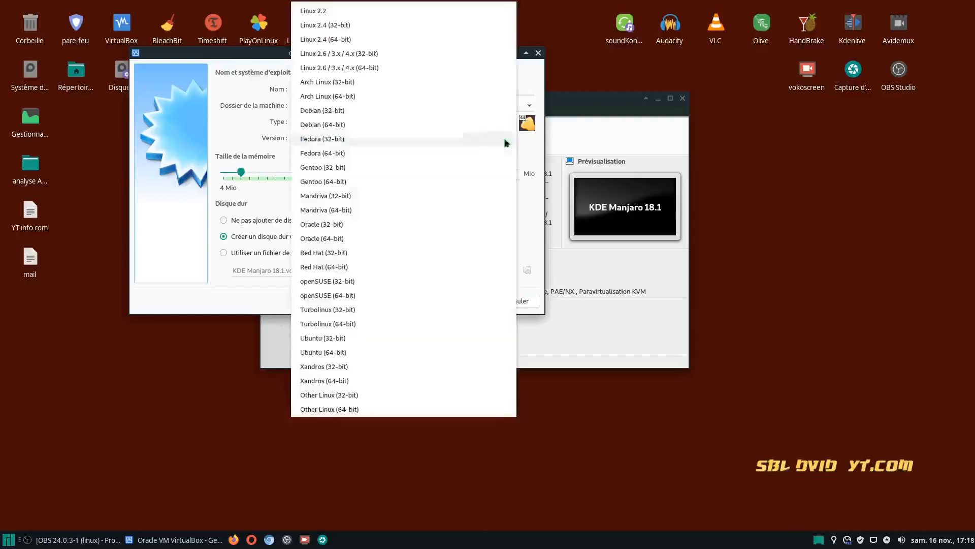
pyautogui.click(328, 409)
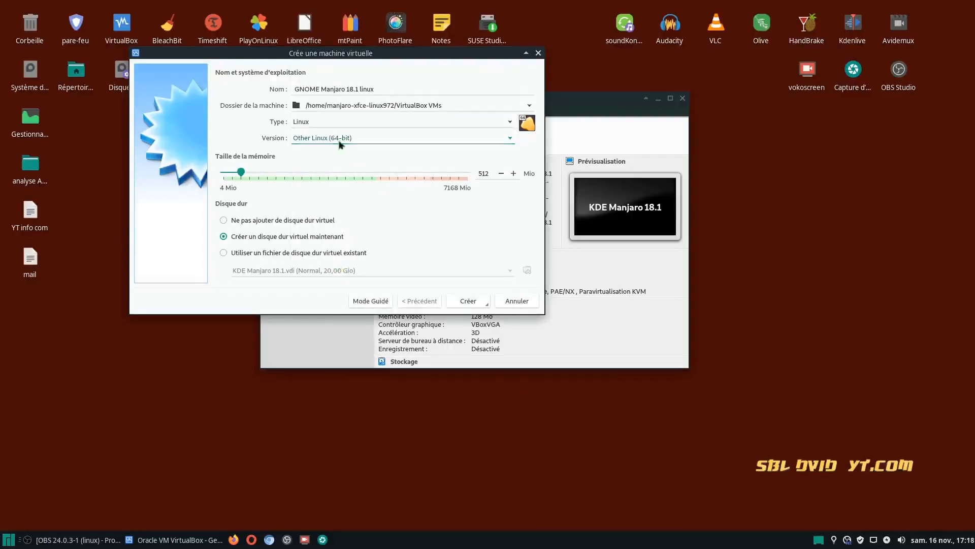
pyautogui.doubleClick(480, 174)
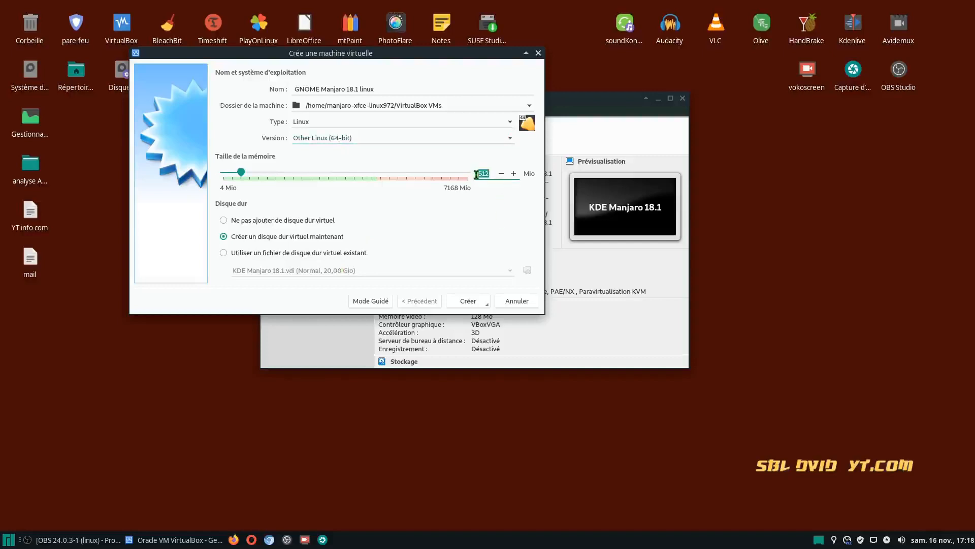
pyautogui.write('2000')
# Attach the existing disk file GNOME Manjaro 18.1 linux.vdi from the home folder to the new machine and create it
pyautogui.click(224, 253)
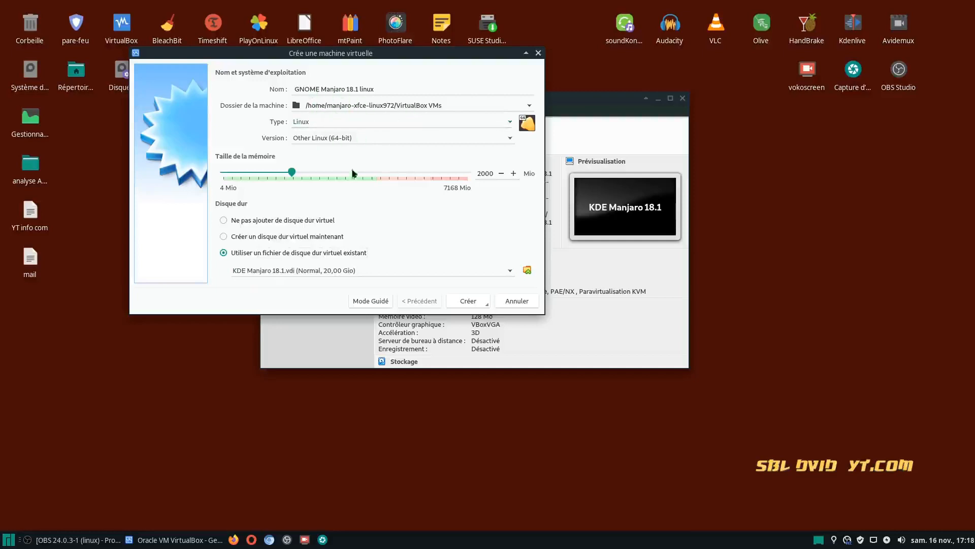
pyautogui.click(527, 271)
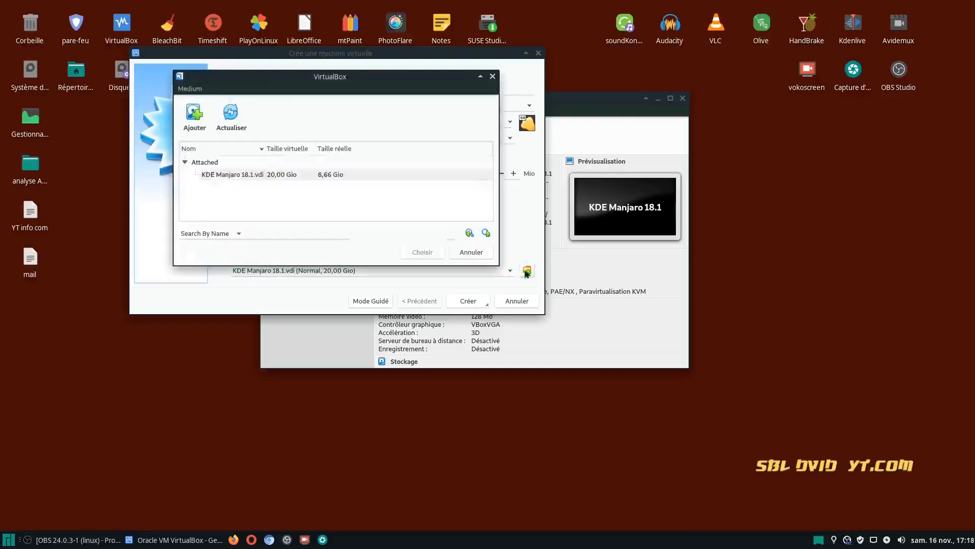
pyautogui.click(193, 126)
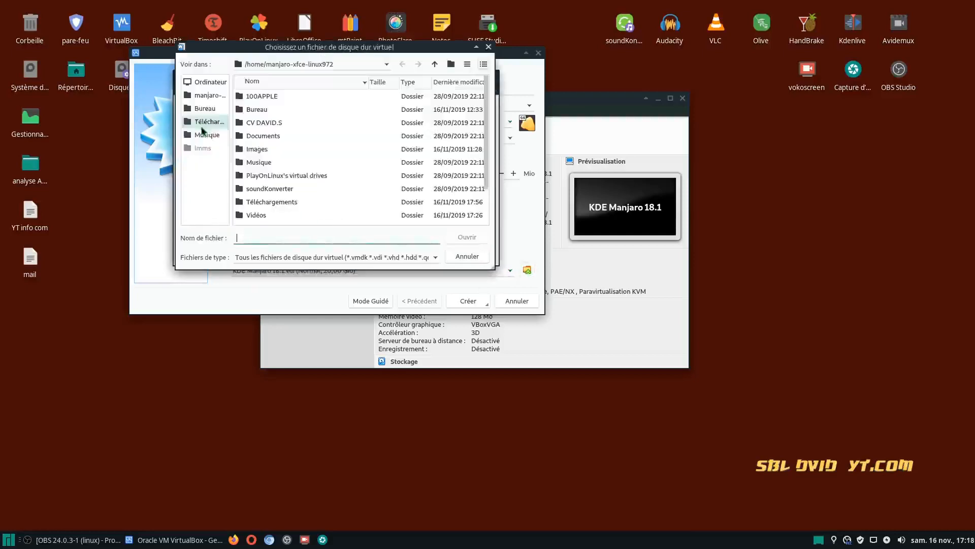
pyautogui.scroll(-1, 333, 183)
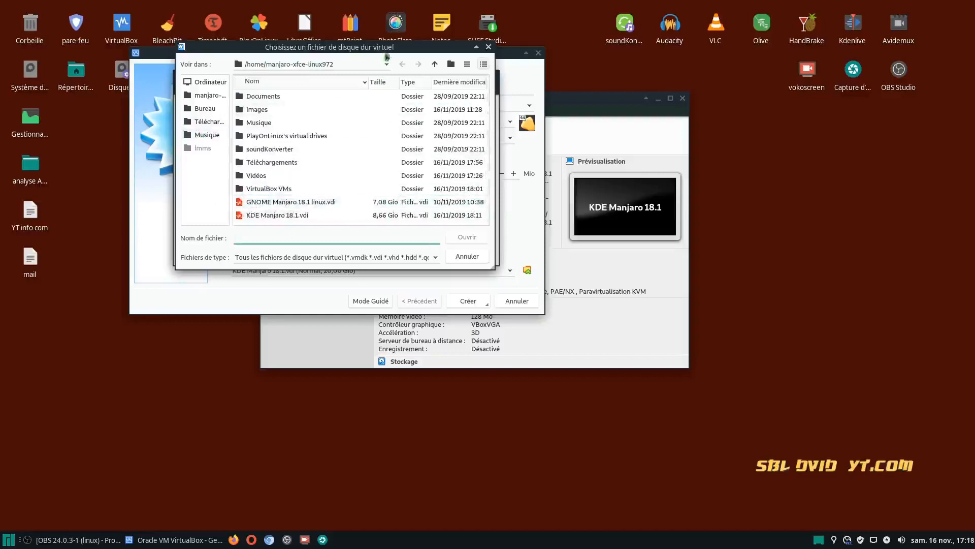
pyautogui.moveTo(387, 47); pyautogui.dragTo(762, 233)
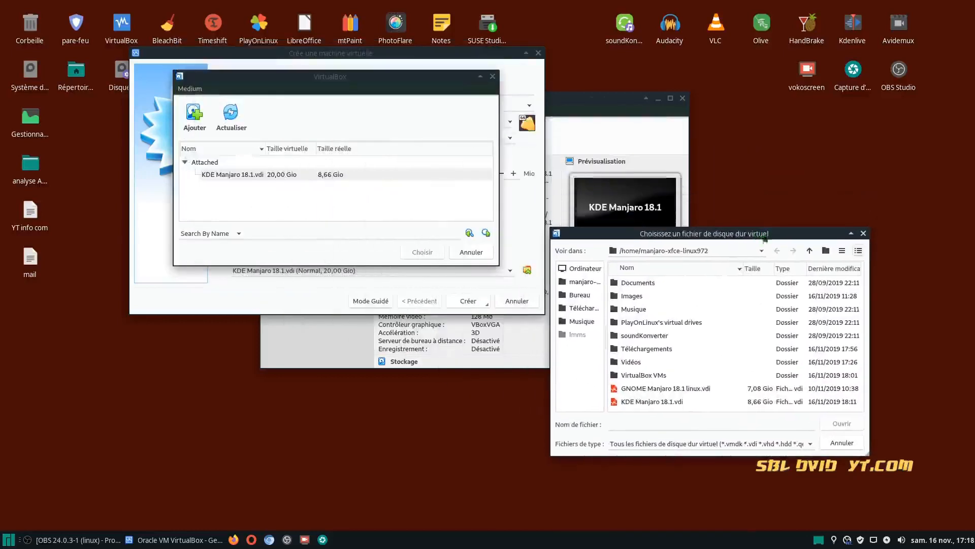
pyautogui.click(640, 388)
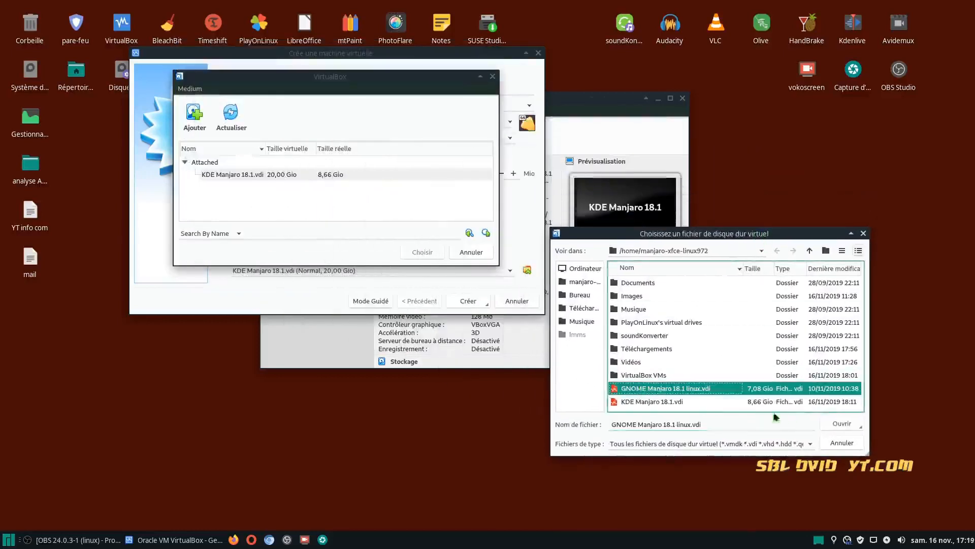
pyautogui.click(841, 425)
pyautogui.click(412, 250)
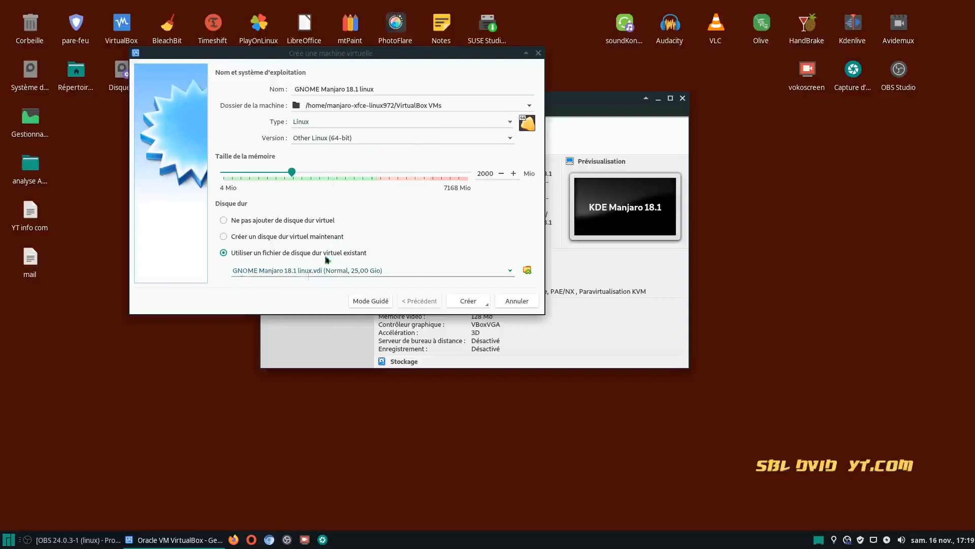
pyautogui.click(464, 301)
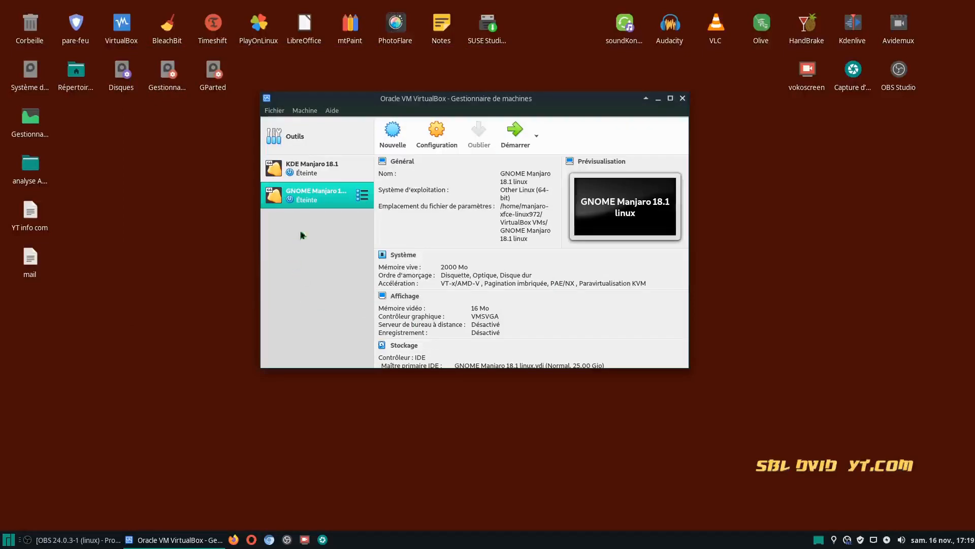
# In the GNOME Manjaro machine's system settings, order the boot devices as Disque dur, Optique, Disquette and set the number of processors to 2
pyautogui.rightClick(305, 198)
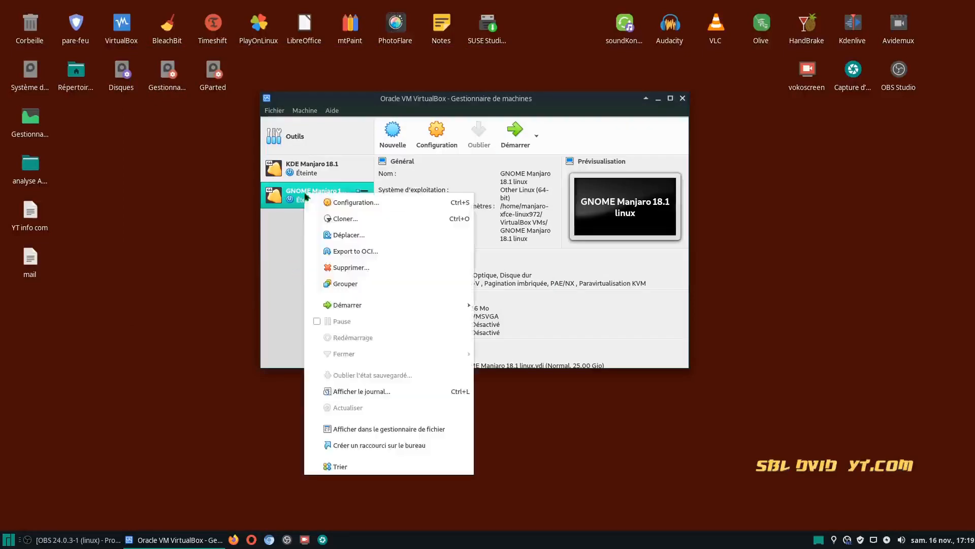
pyautogui.click(329, 203)
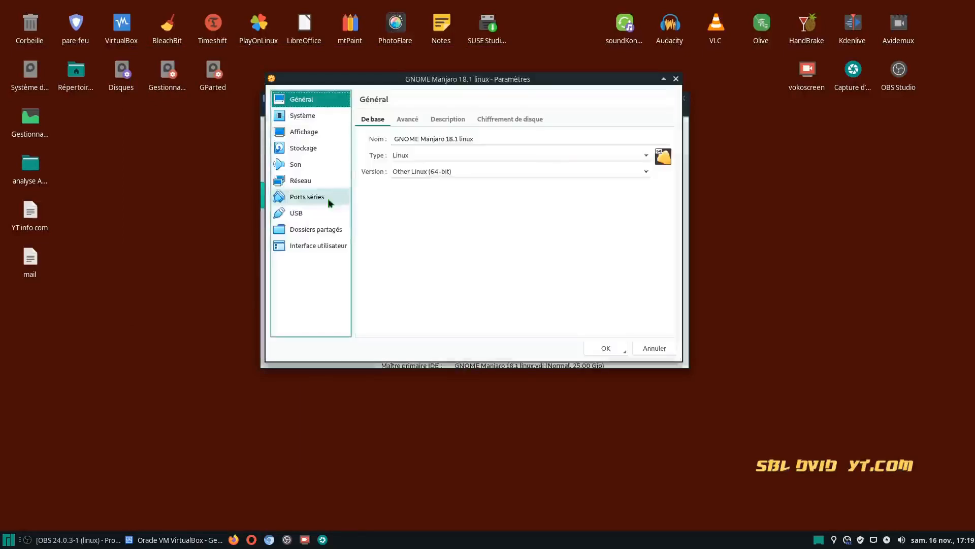
pyautogui.click(312, 117)
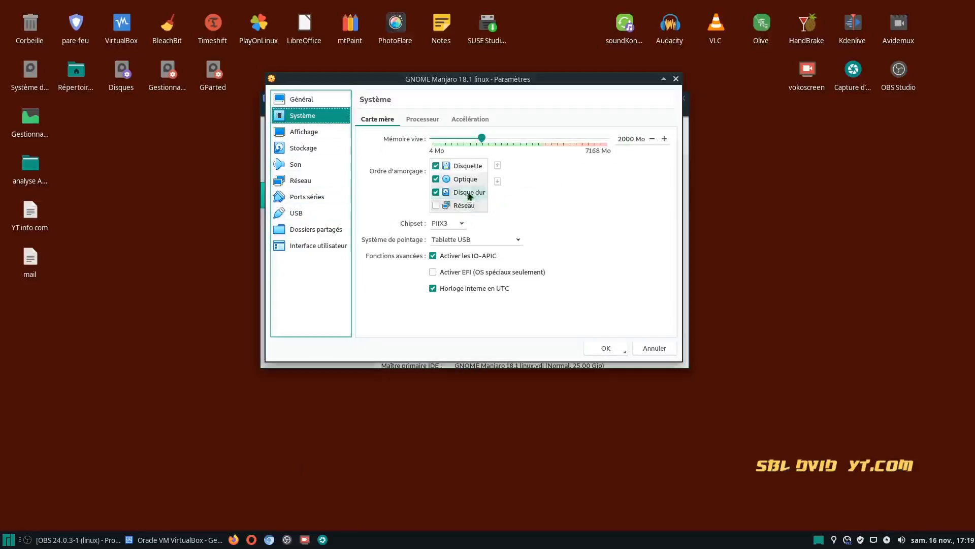
pyautogui.click(468, 192)
pyautogui.click(497, 165)
pyautogui.click(497, 165)
pyautogui.click(465, 192)
pyautogui.click(498, 165)
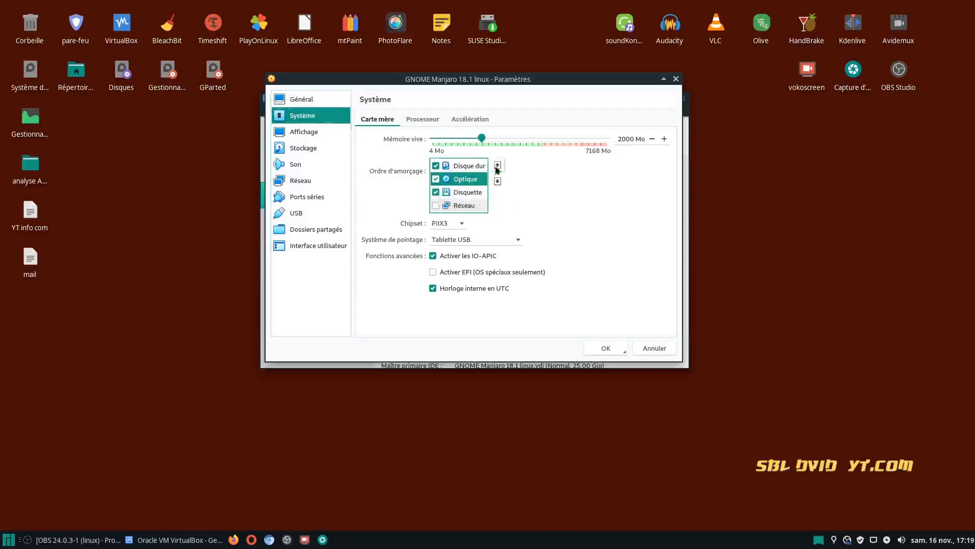
pyautogui.click(422, 119)
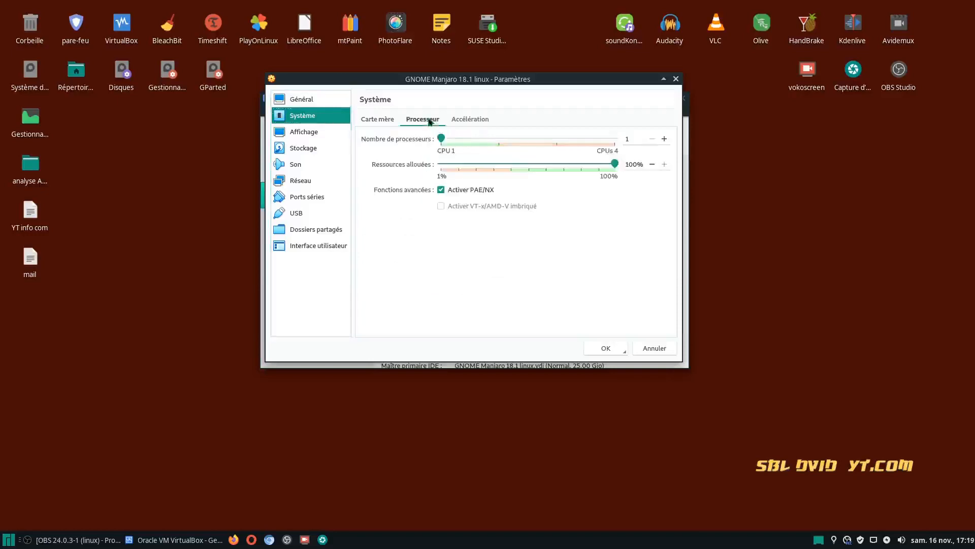
pyautogui.click(664, 140)
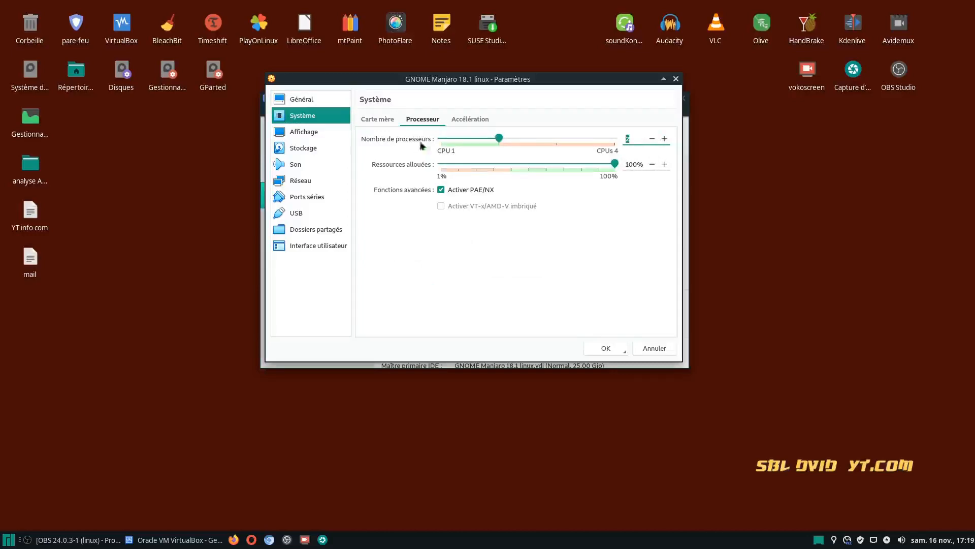
# Set the machine's video memory to 128 Mo with only 3D acceleration enabled, check its storage, and save the settings
pyautogui.click(304, 132)
pyautogui.moveTo(458, 140); pyautogui.dragTo(619, 146)
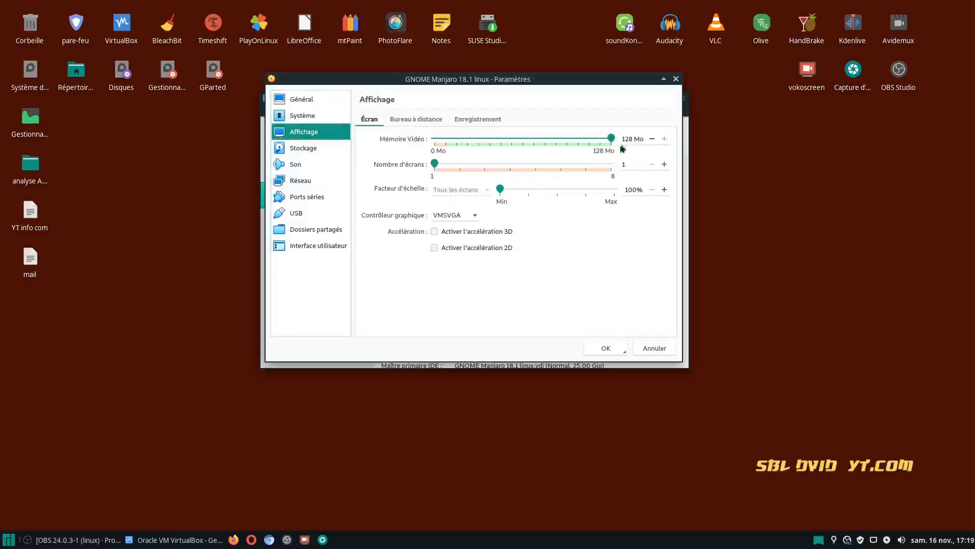
pyautogui.click(435, 231)
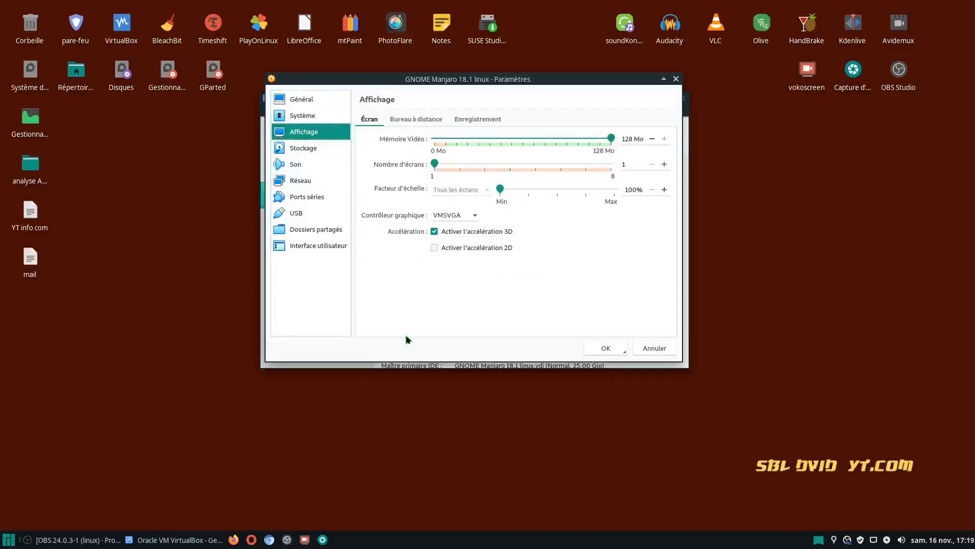
pyautogui.click(434, 248)
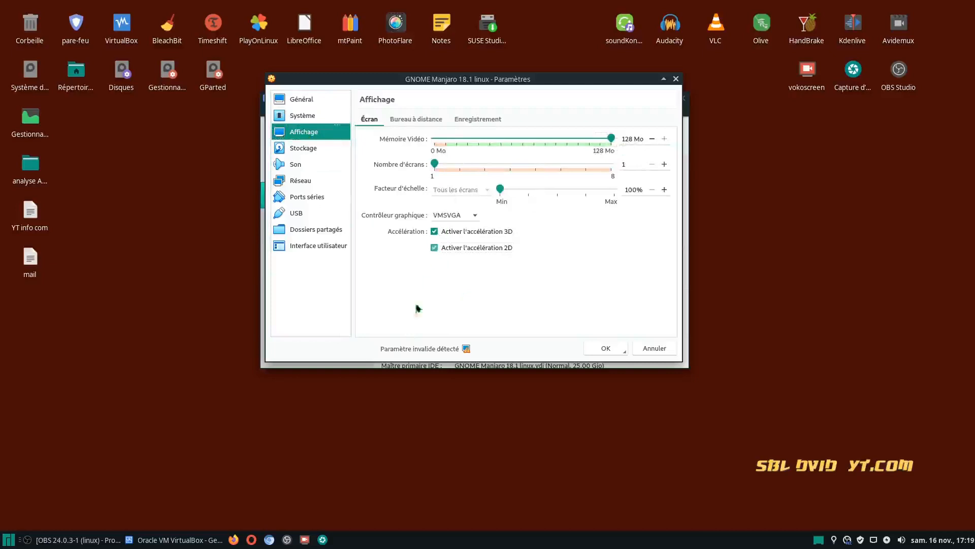
pyautogui.click(434, 248)
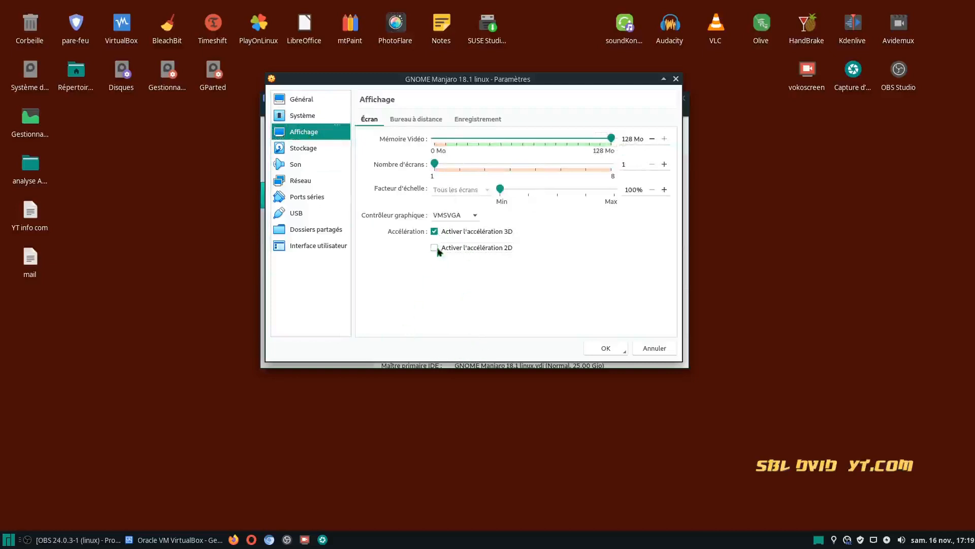
pyautogui.click(307, 152)
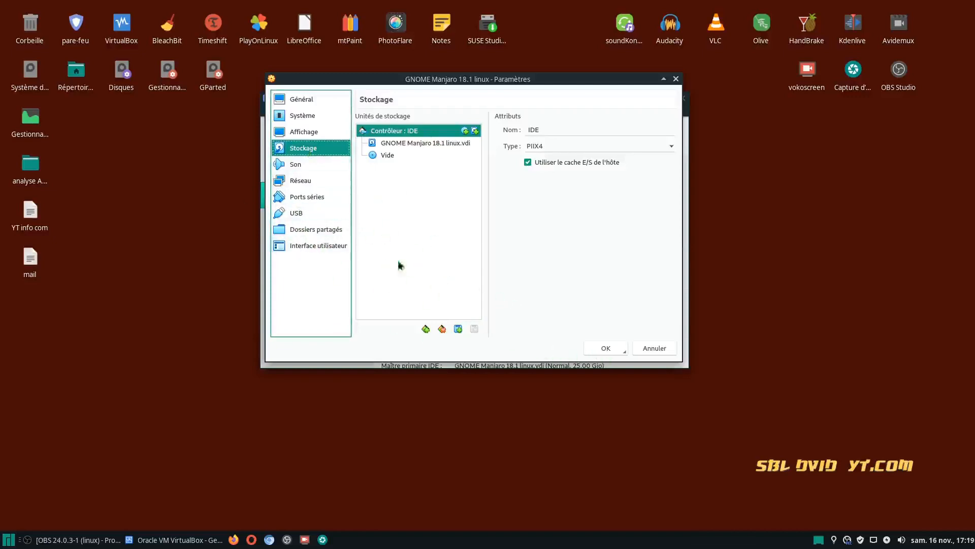
pyautogui.click(606, 348)
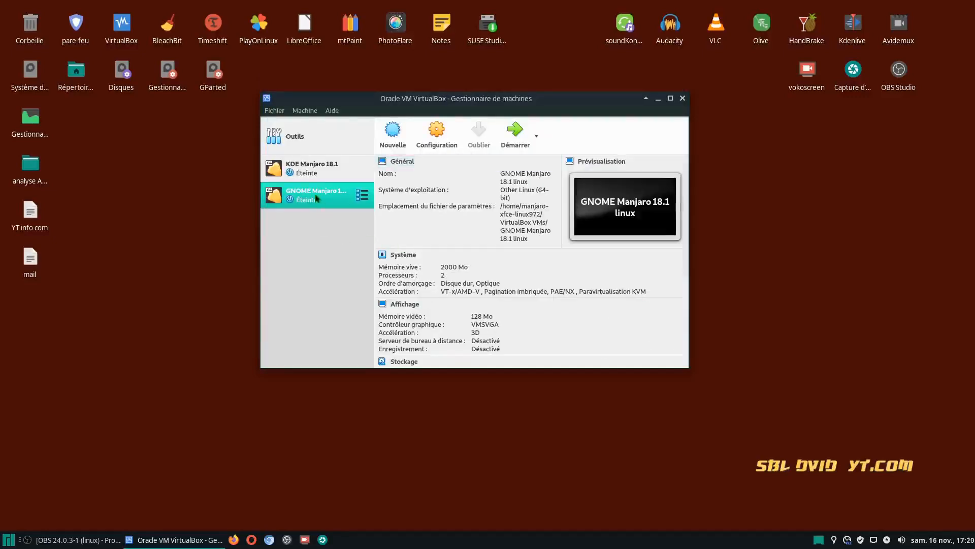
# Start the GNOME Manjaro 18.1 linux machine, with the VirtualBox manager minimized and the machine's window maximized
pyautogui.click(525, 147)
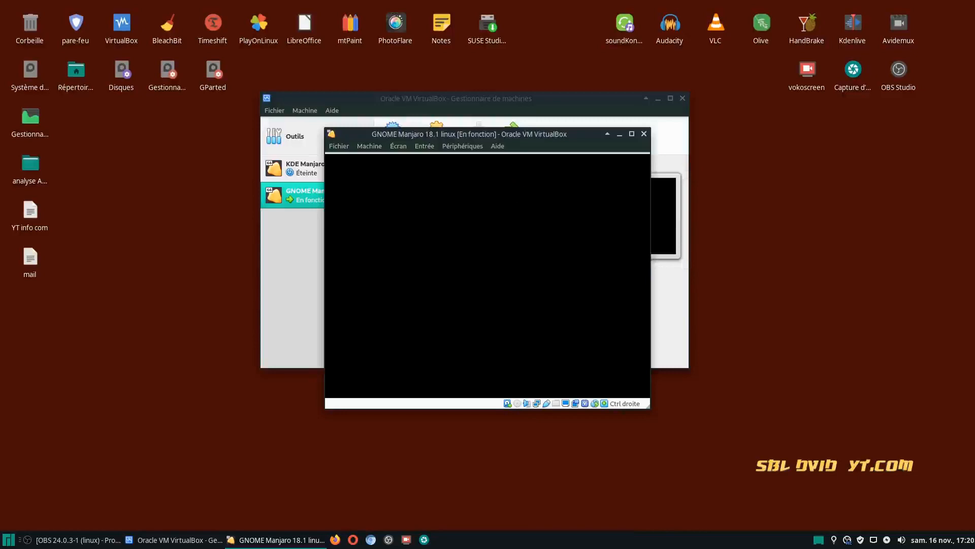
pyautogui.click(659, 99)
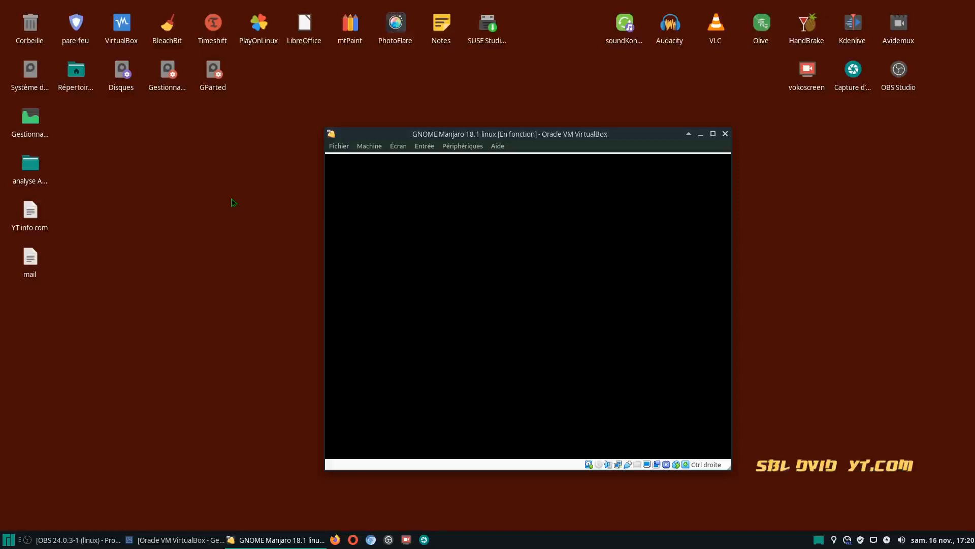
pyautogui.doubleClick(644, 137)
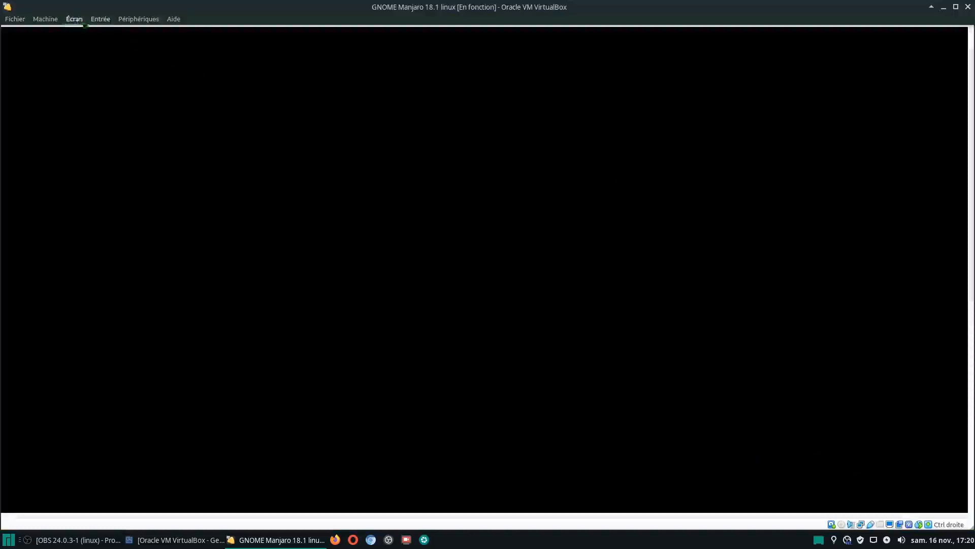
# Switch the running machine's display to scaled mode, then enlarge its window and center it on the desktop
pyautogui.click(74, 19)
pyautogui.click(85, 68)
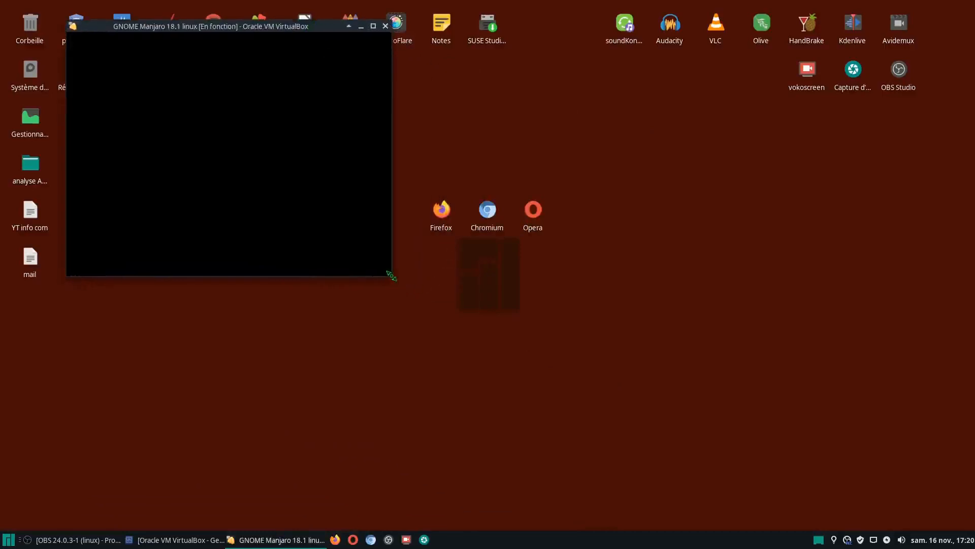
pyautogui.moveTo(391, 274); pyautogui.dragTo(806, 505)
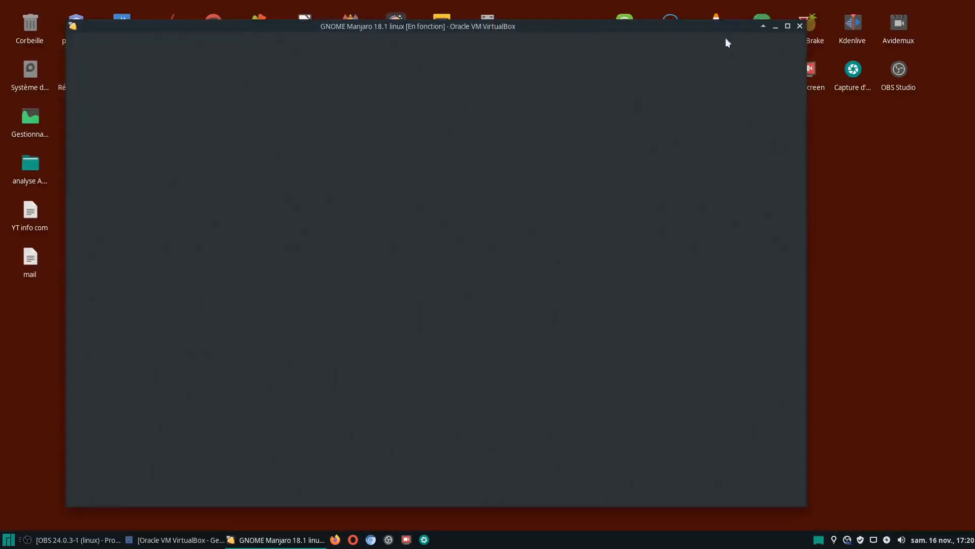
pyautogui.moveTo(718, 27); pyautogui.dragTo(792, 18)
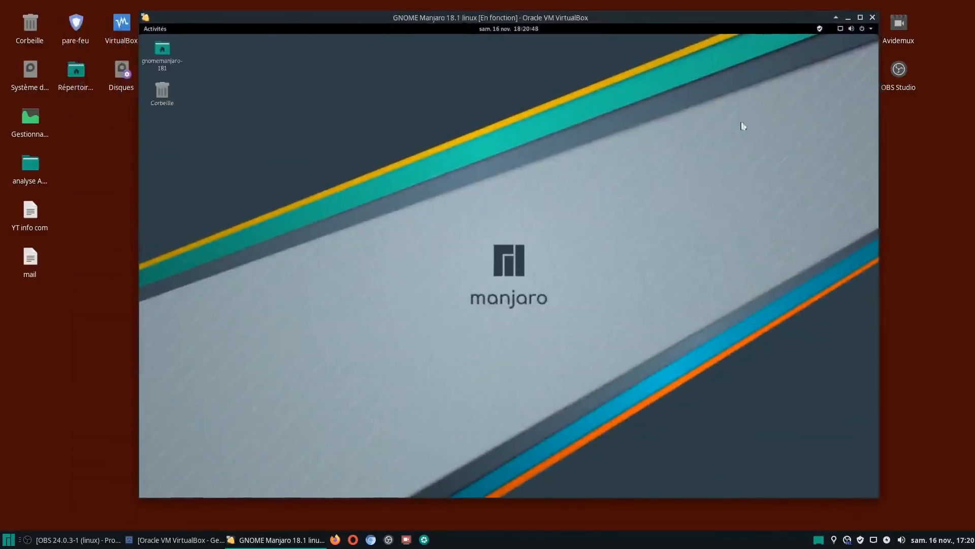